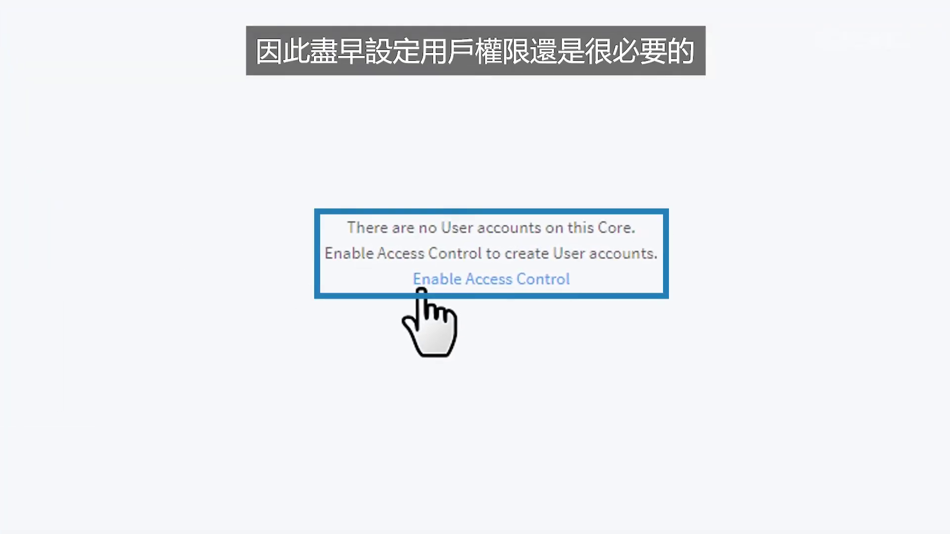
- Enable access control with a new administrator username and confirmed password, then sign in with it
click(421, 285)
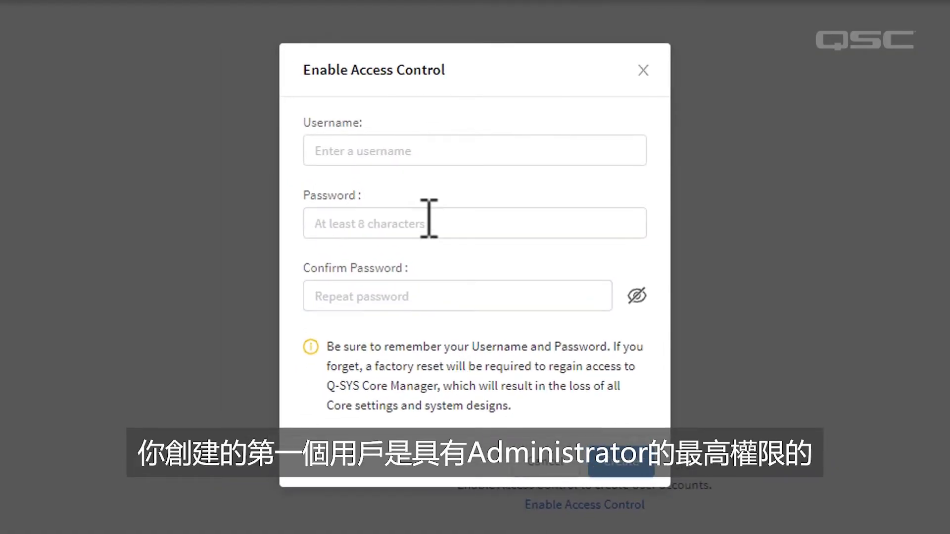
click(427, 148)
text(Nate)
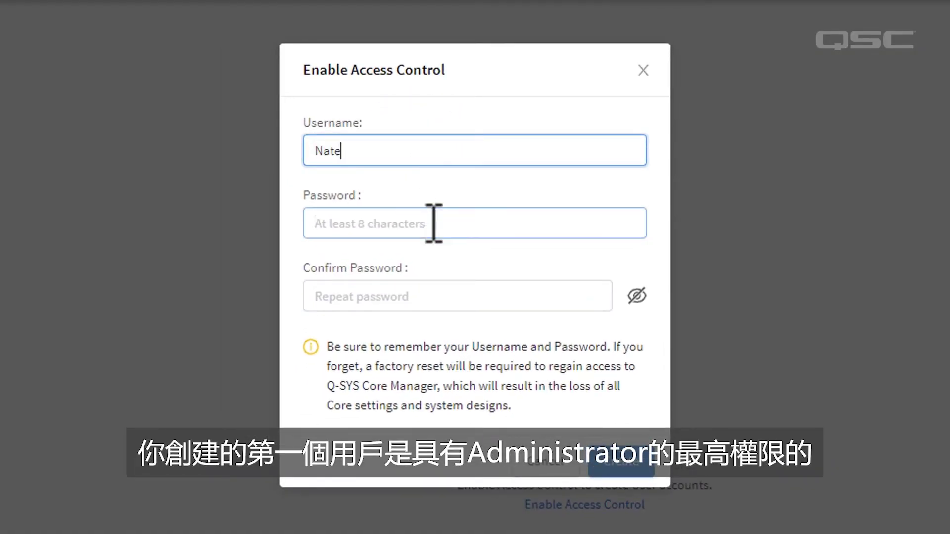
click(434, 223)
text(password)
click(435, 291)
text(passwor)
click(609, 467)
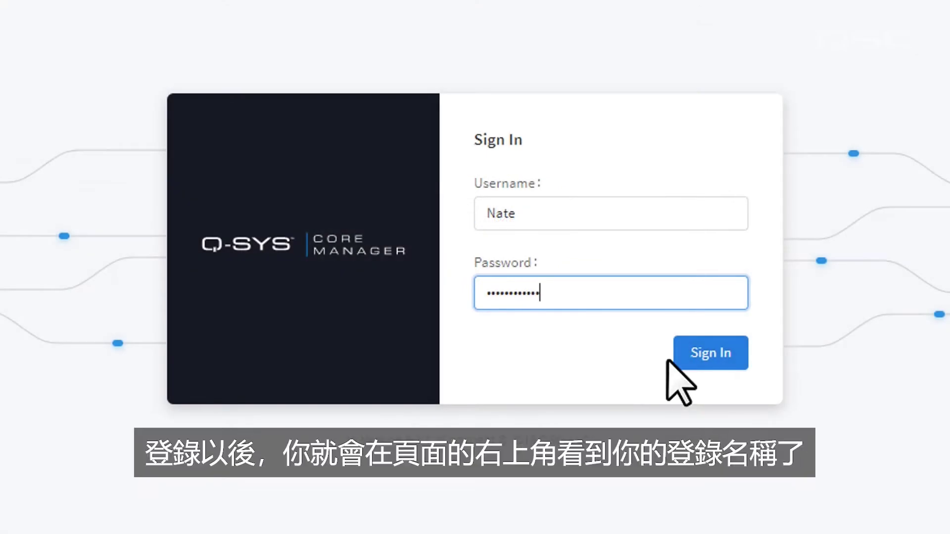
click(679, 353)
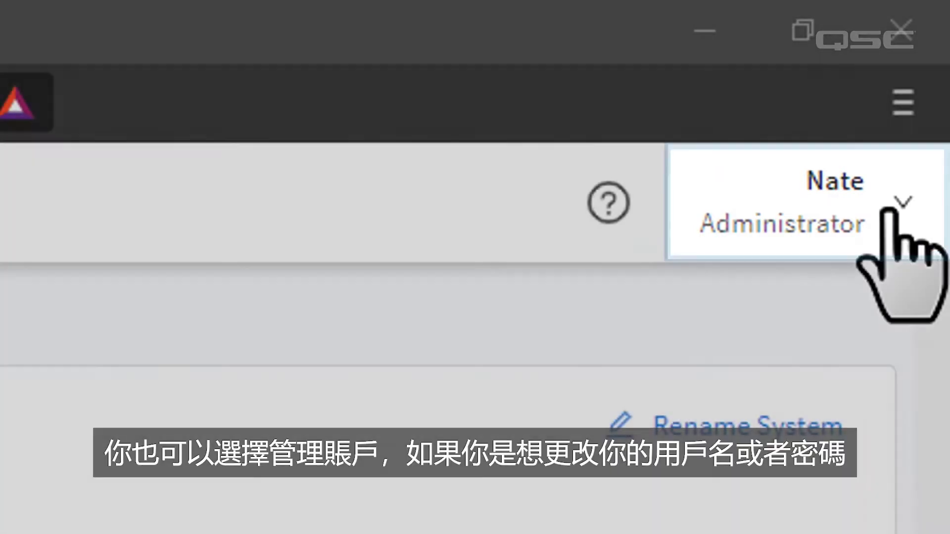
- View the signed-in account on the Manage Account page, then switch to the Users list
click(893, 205)
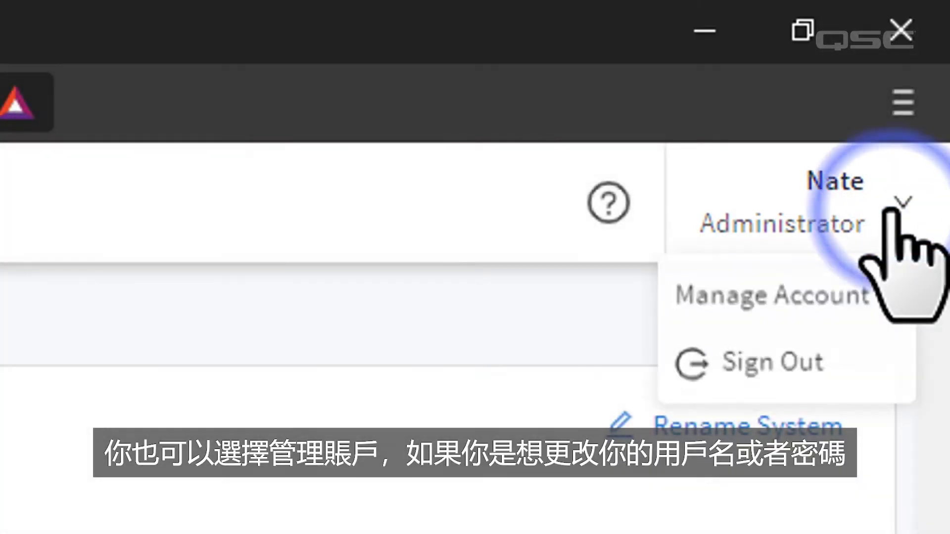
click(863, 295)
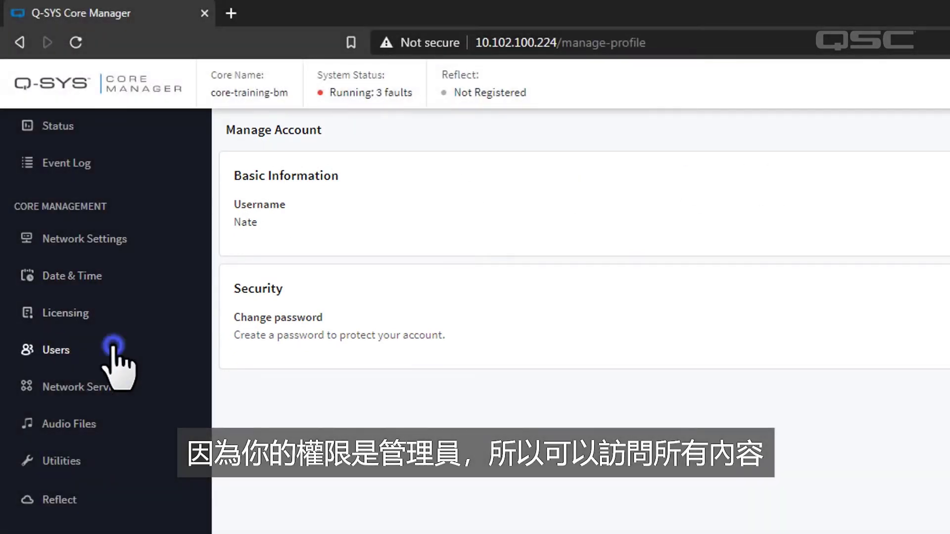
click(113, 348)
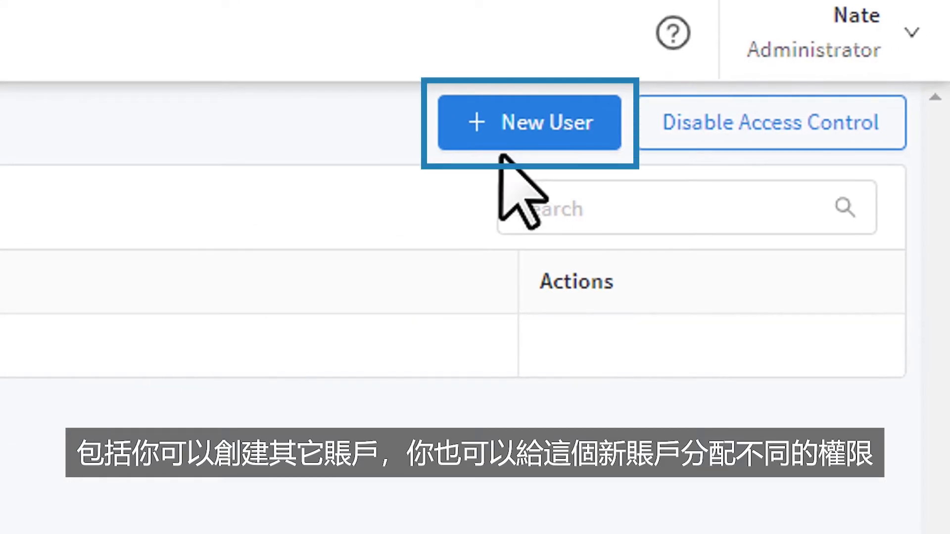
- Start a new user account and assign it the Viewer role
click(509, 135)
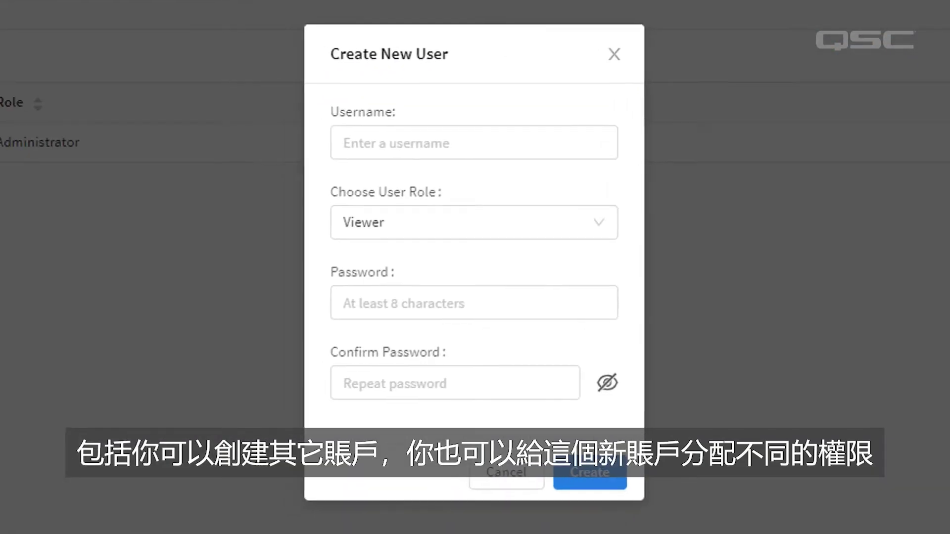
click(589, 227)
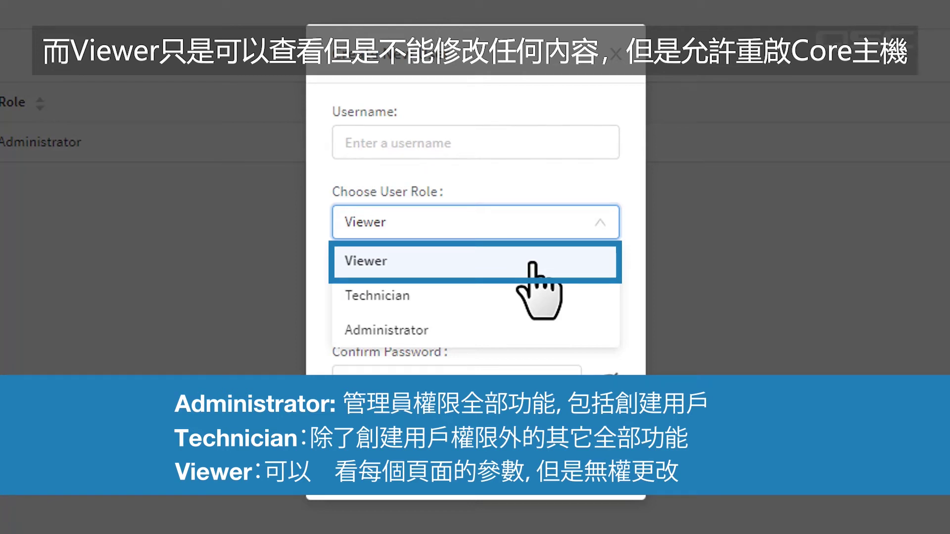
click(532, 263)
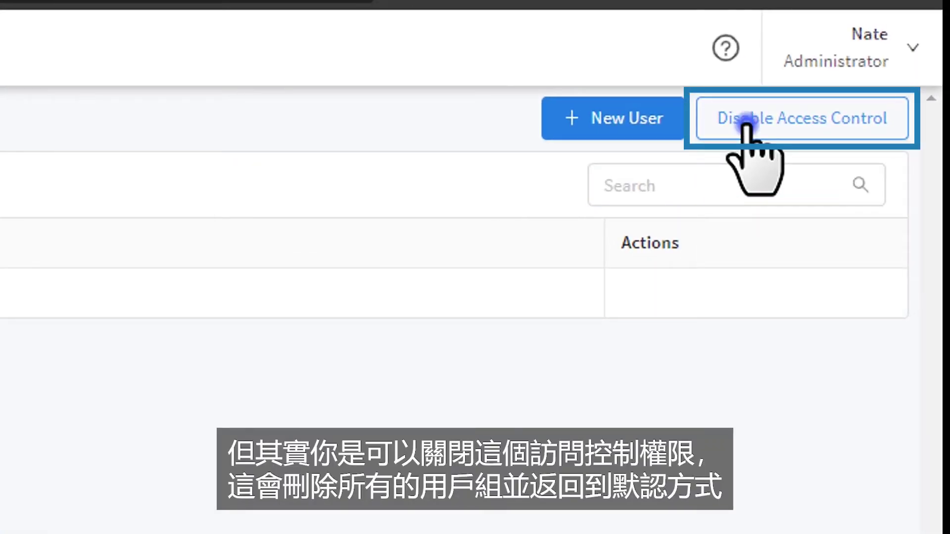
- Begin disabling access control from the Users page
click(744, 123)
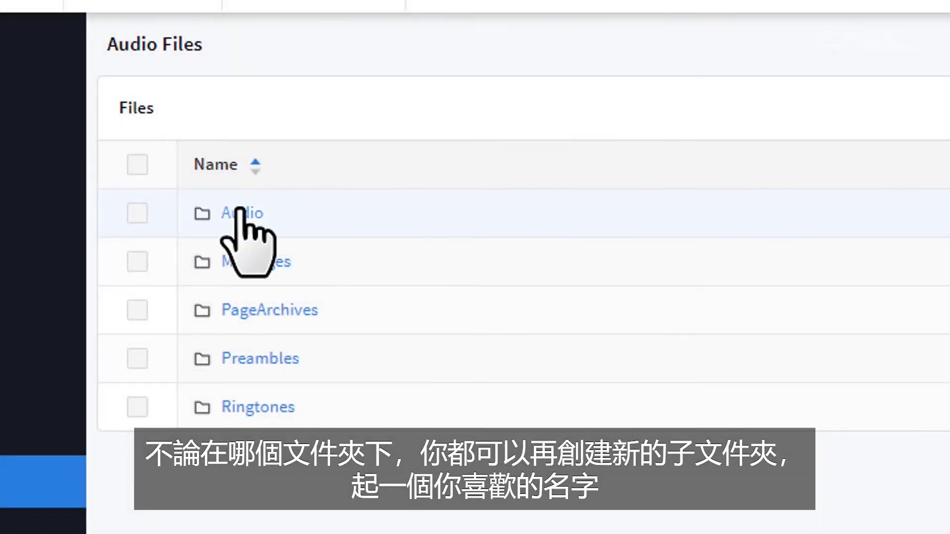
- Inside the Audio folder, create a folder named 'Lobby Music' and open it
click(242, 214)
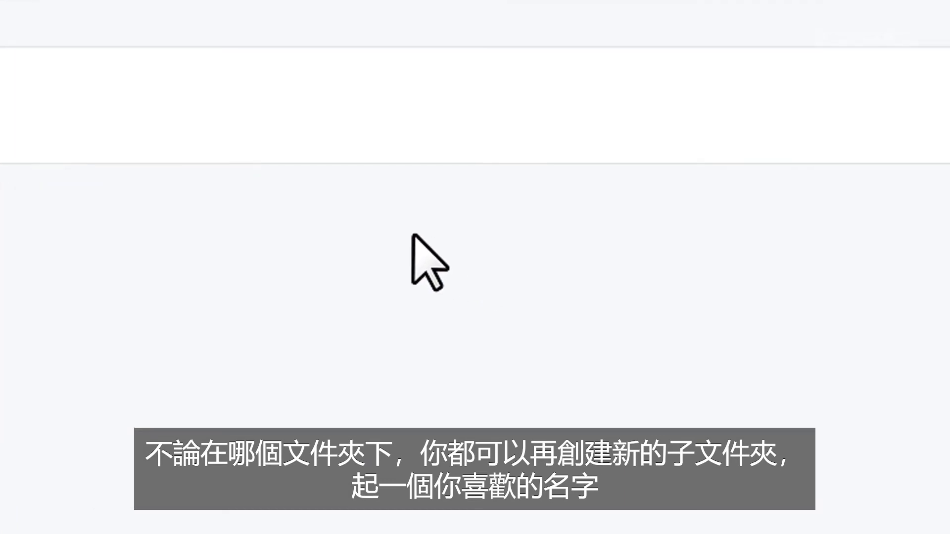
click(845, 69)
text(4)
text(obby Music)
click(455, 280)
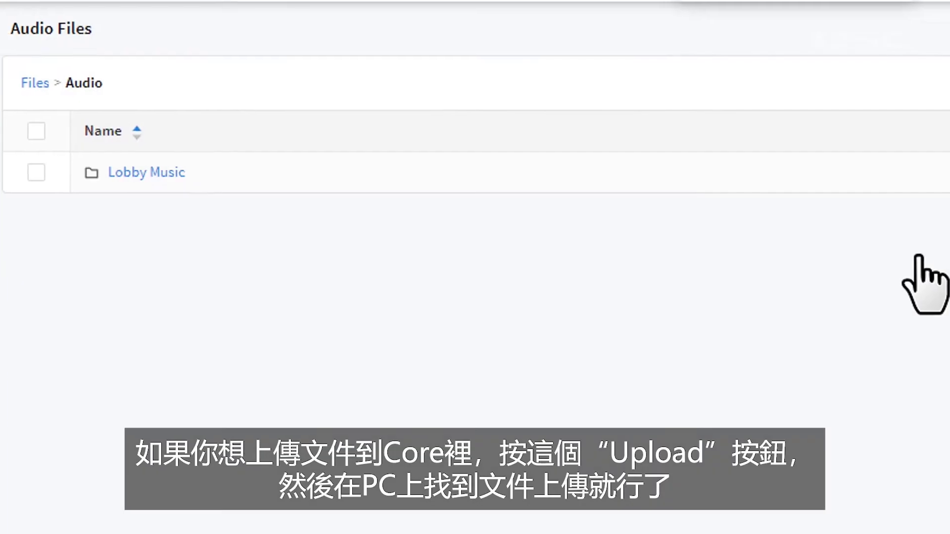
click(164, 175)
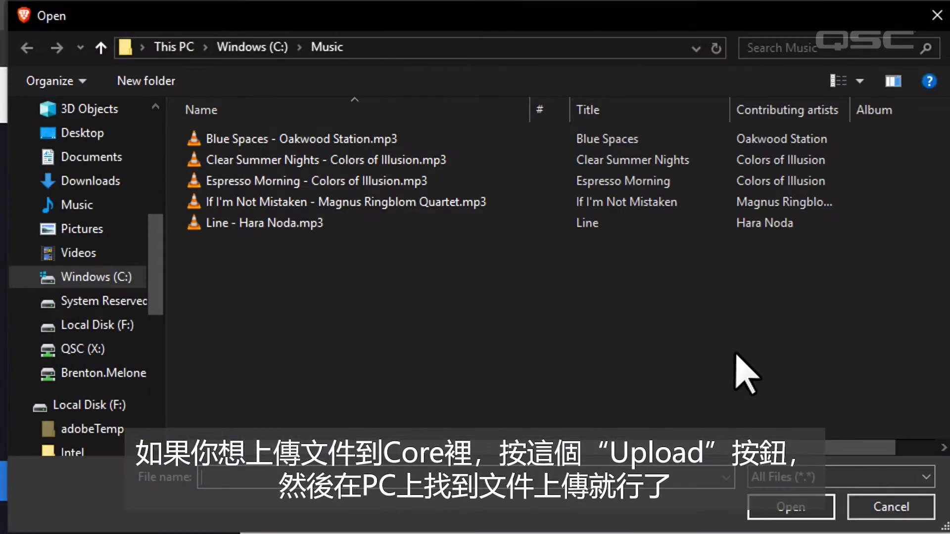
- Select all five MP3 files in the Open dialog and upload them to Lobby Music
drag(682, 362, 257, 143)
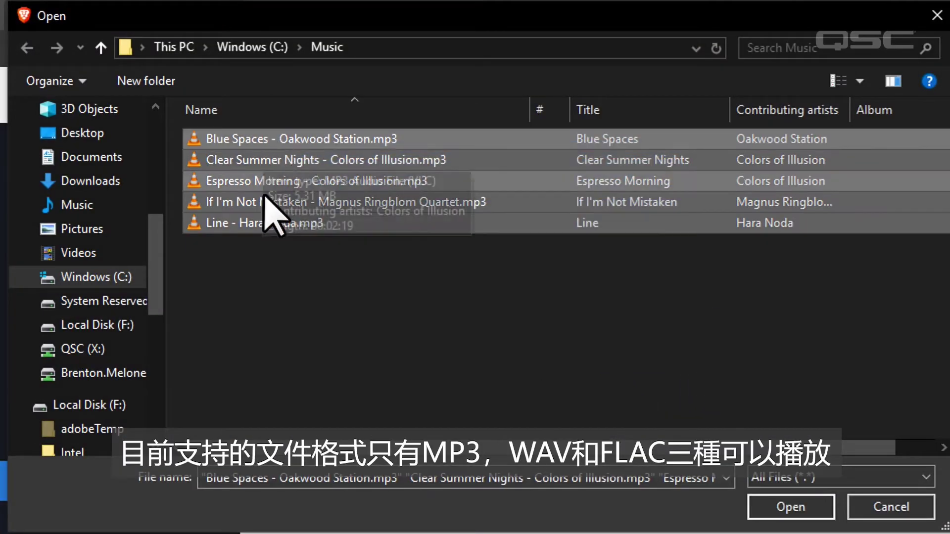
click(772, 508)
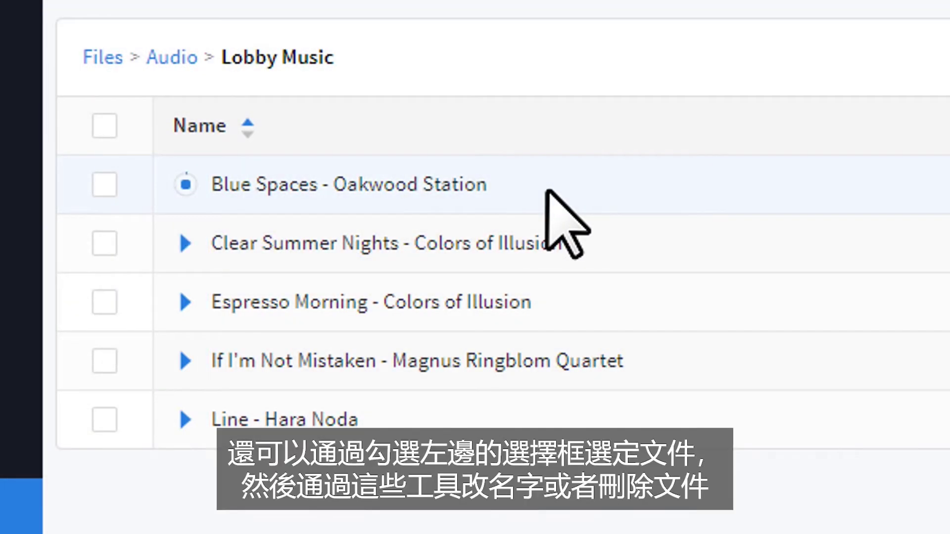
- Delete the Blue Spaces - Oakwood Station track and confirm the deletion
click(105, 186)
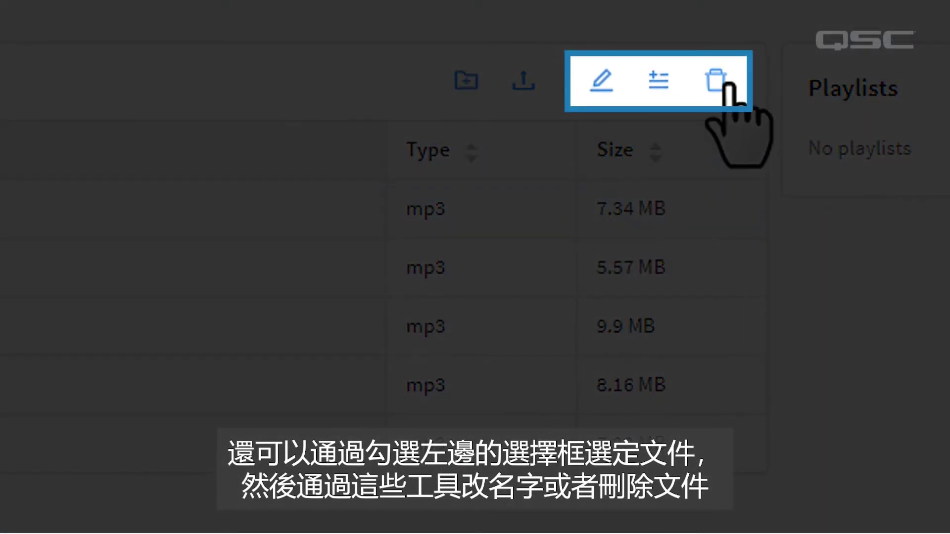
click(715, 80)
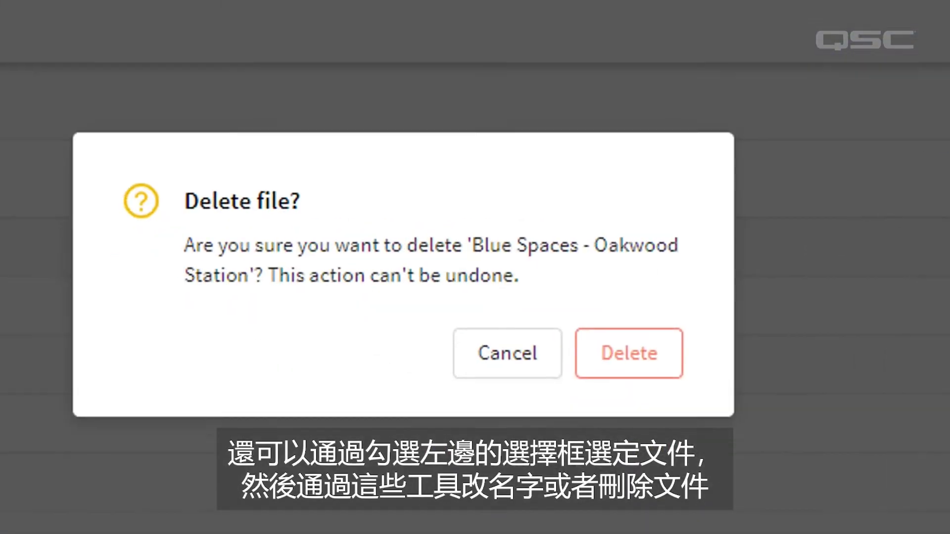
click(700, 365)
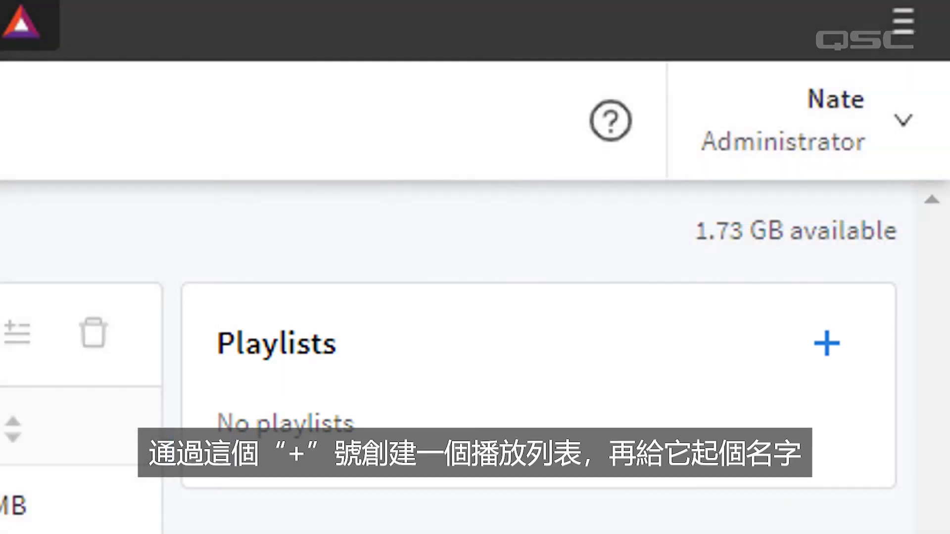
- Create the Evening Jams playlist and add every Lobby Music track to it
click(826, 343)
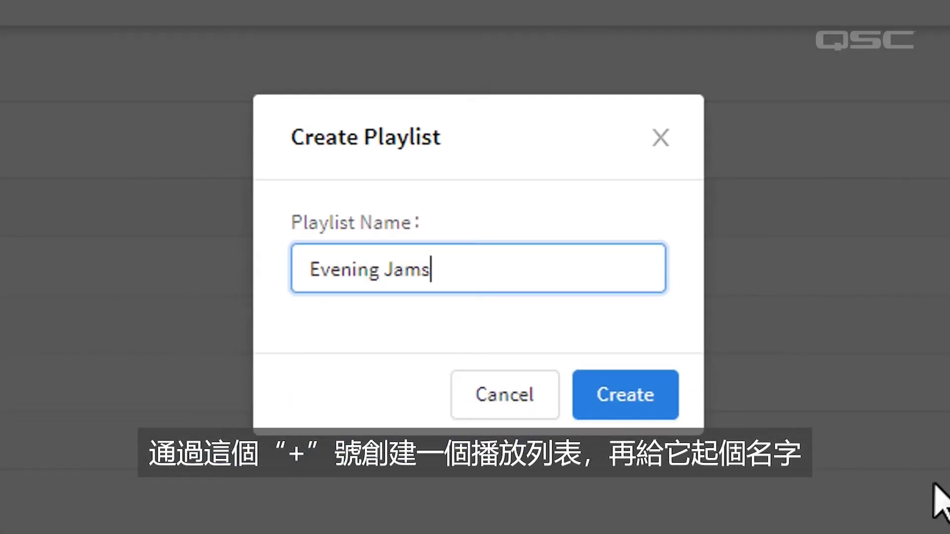
click(661, 420)
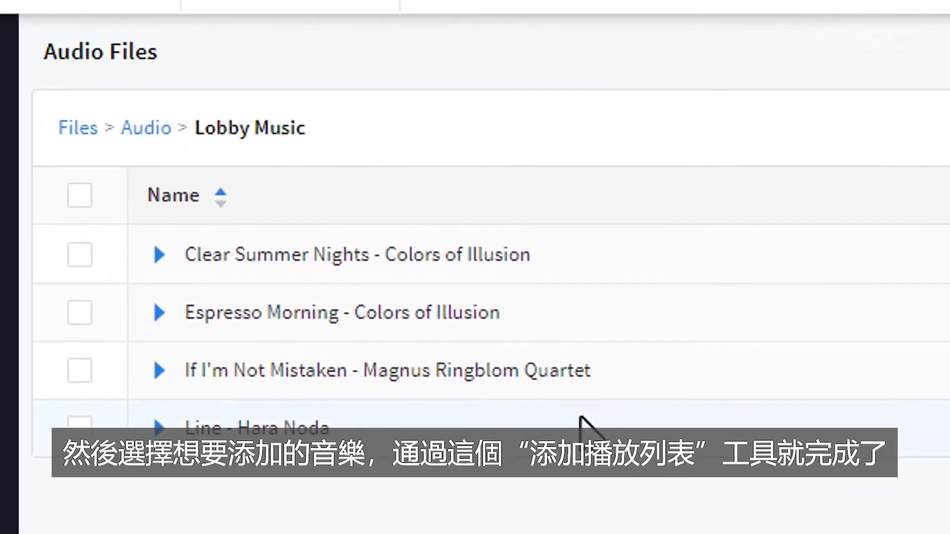
click(79, 195)
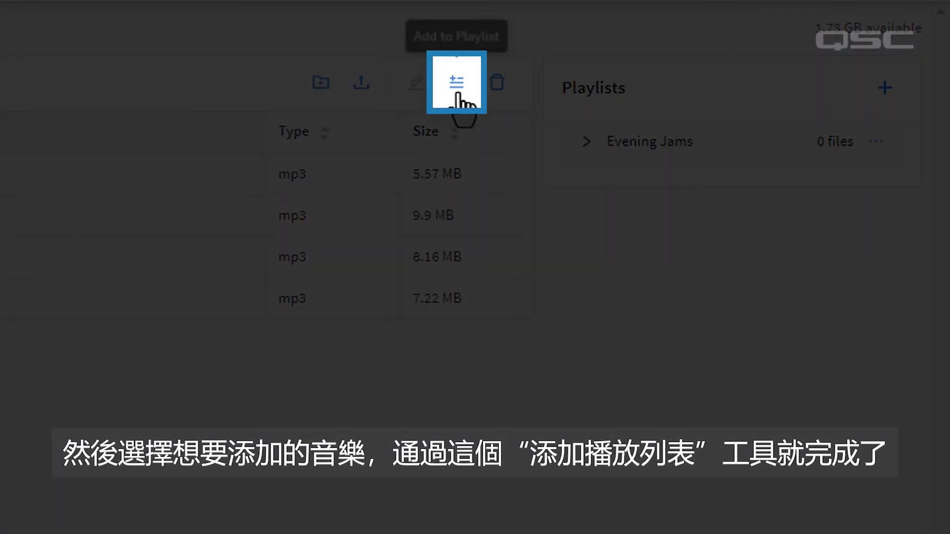
click(681, 94)
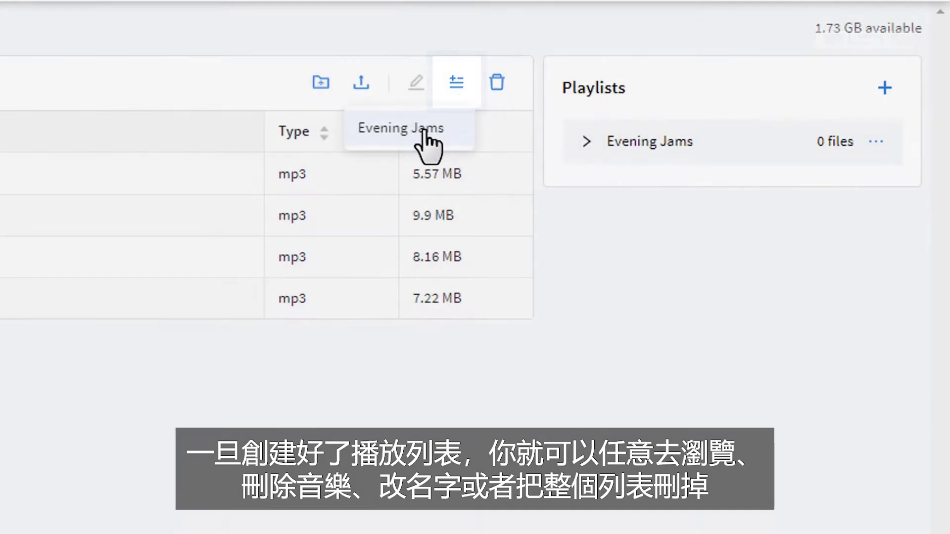
click(425, 134)
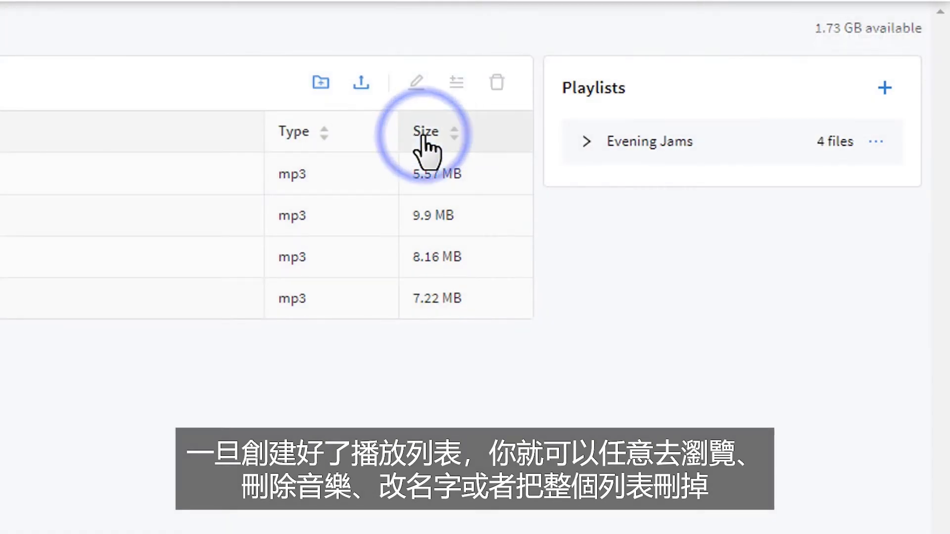
- Remove Clear Summer Nights from Evening Jams, then begin deleting the playlist
click(589, 139)
click(858, 192)
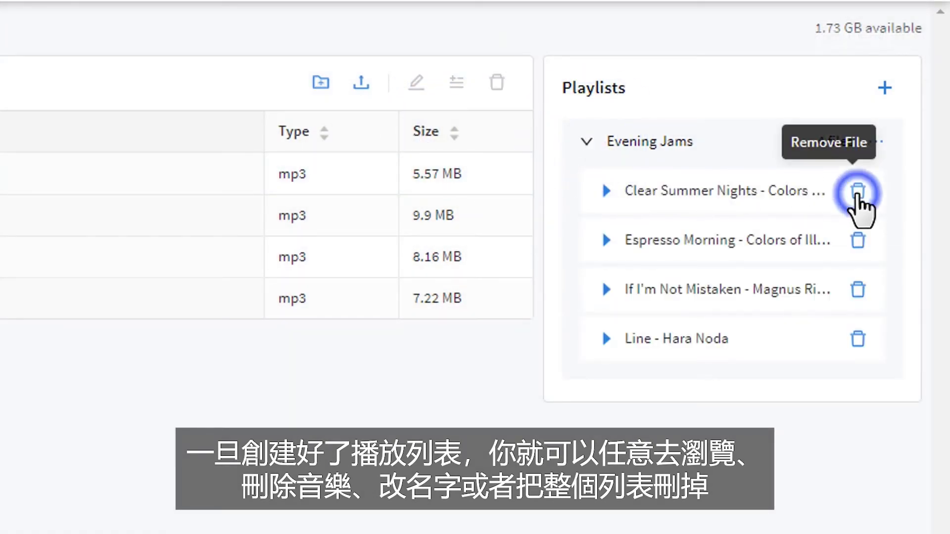
click(876, 141)
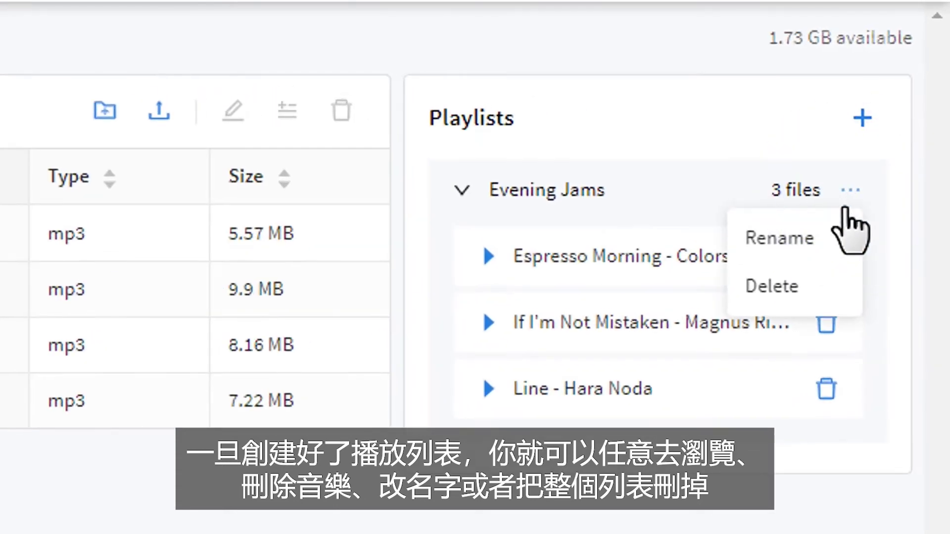
click(836, 287)
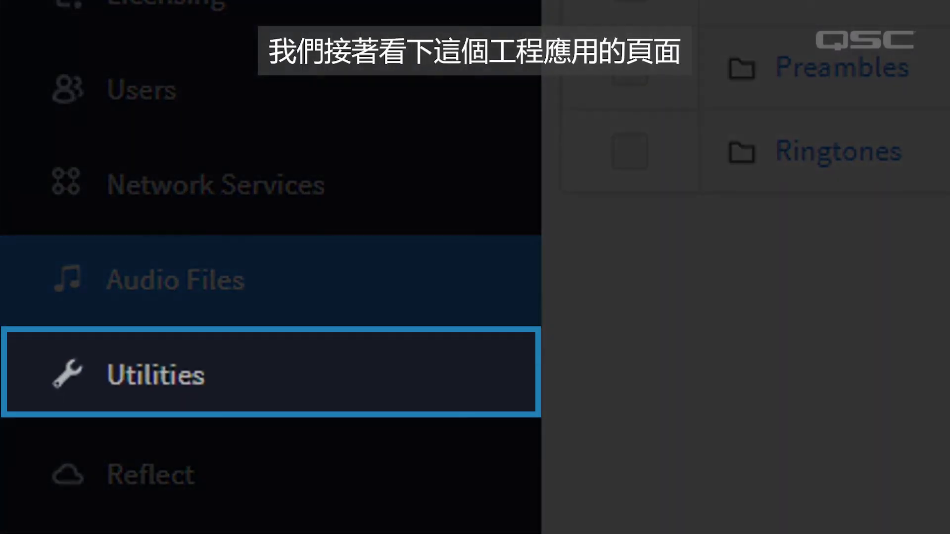
- Download the Core's system log (.qsyslog) from the Utilities page
click(406, 396)
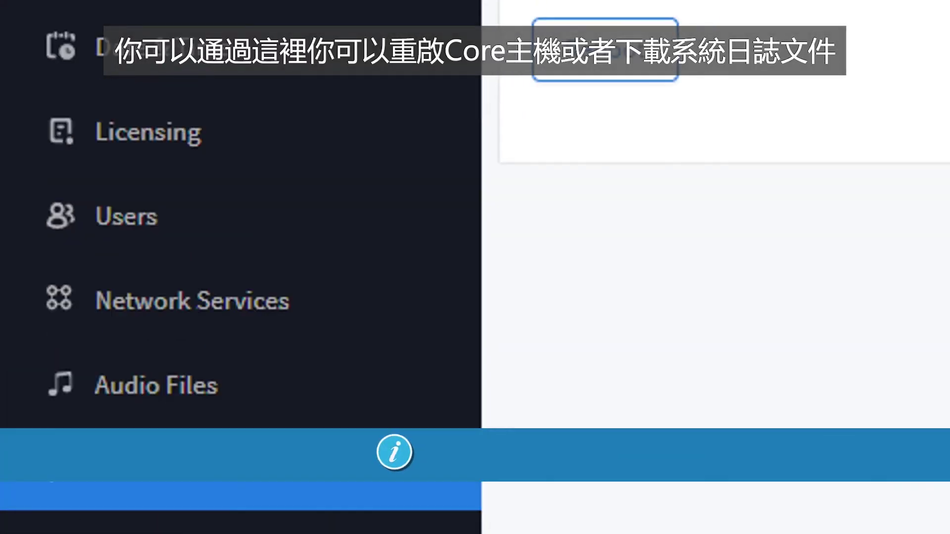
click(504, 248)
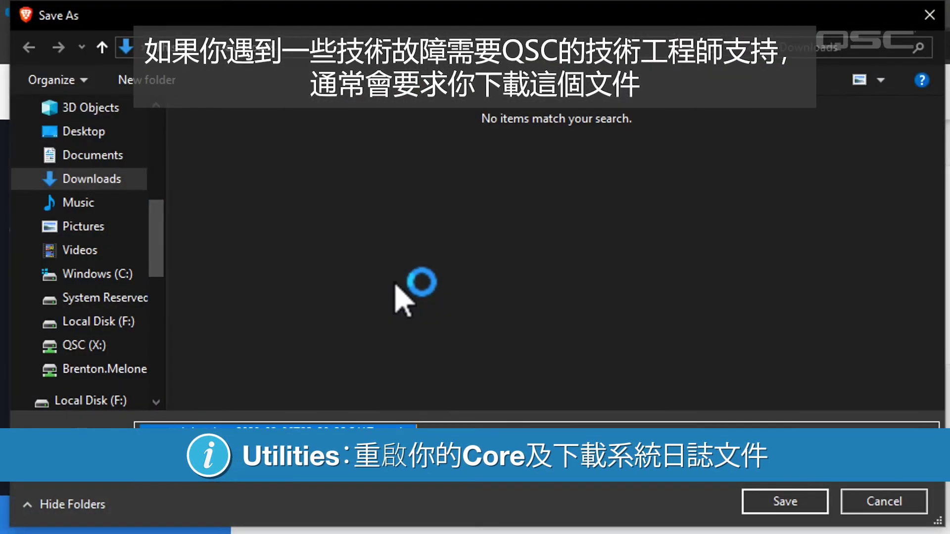